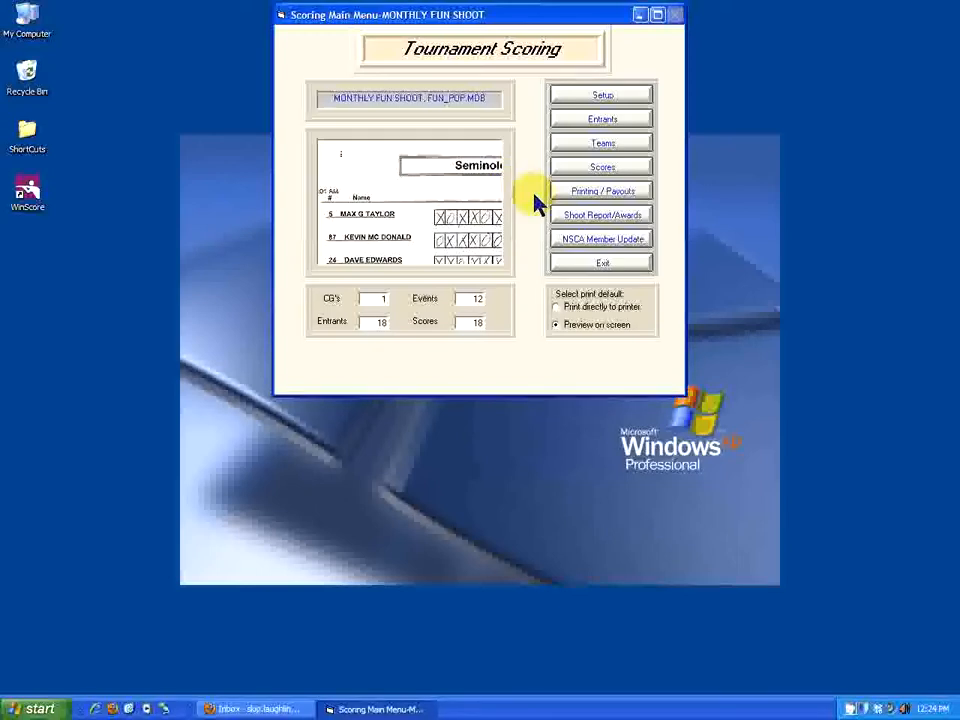
- Verify that all scores are present for the MONTHLY FUN SHOOT concurrent group before producing event results
left_click(617, 200)
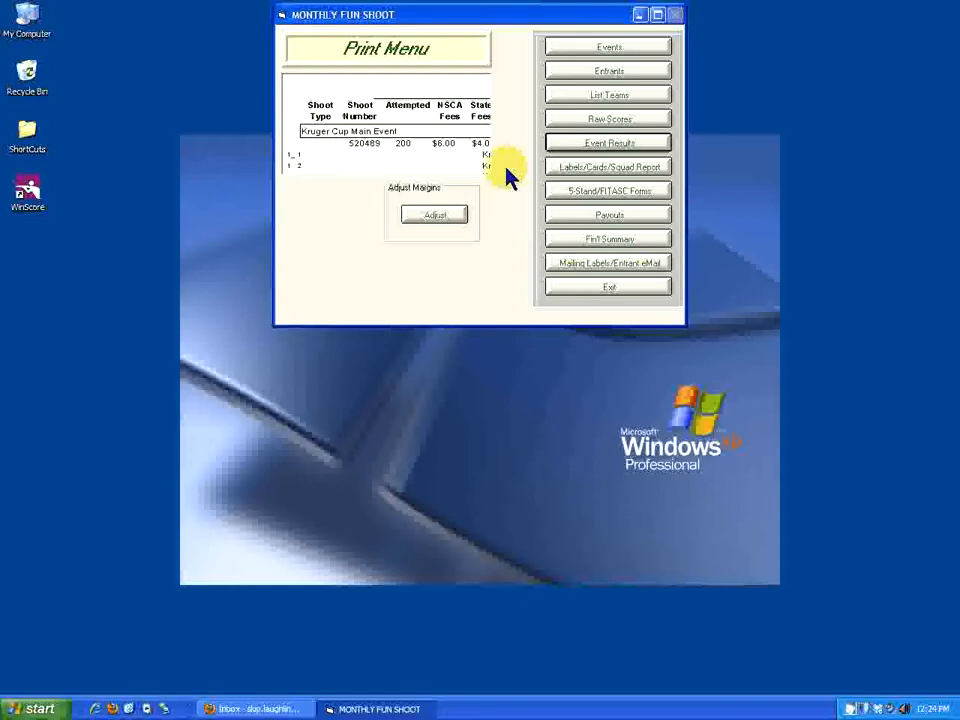
left_click(612, 143)
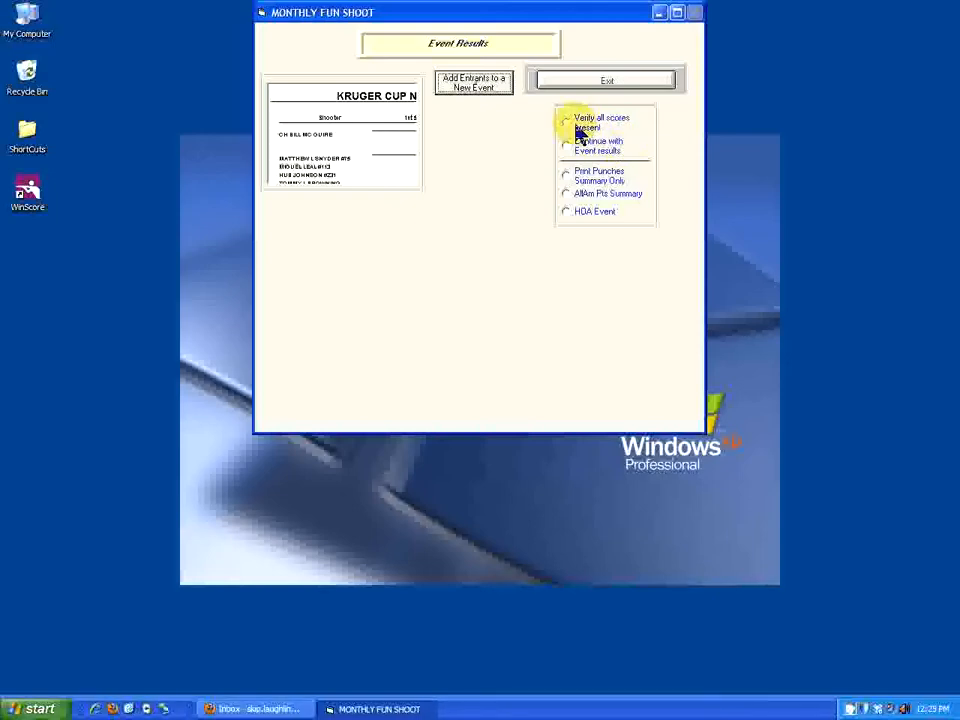
left_click(577, 124)
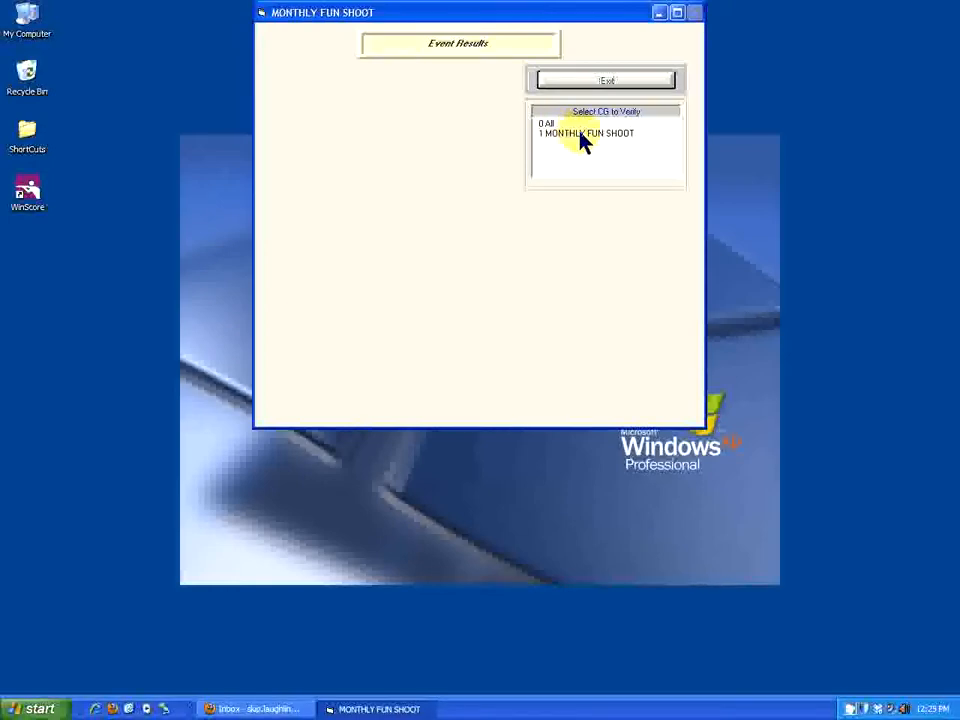
left_click(579, 132)
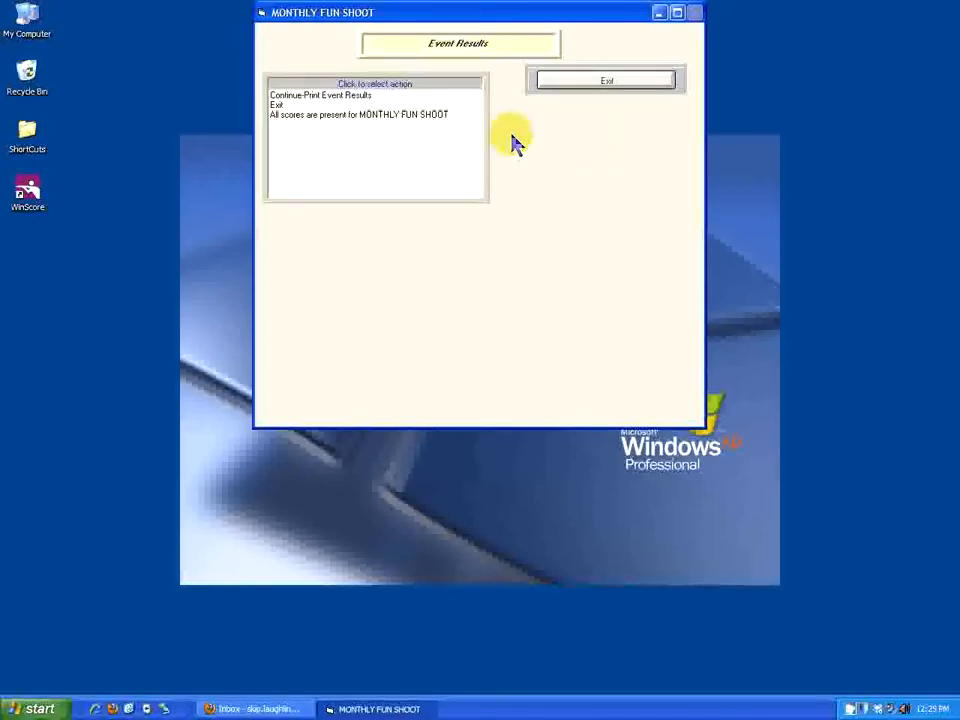
- Continue to printing event results, choose MAIN EVENT of MONTHLY FUN SHOOT, and compute its awards, ties and shootoffs
left_click(325, 96)
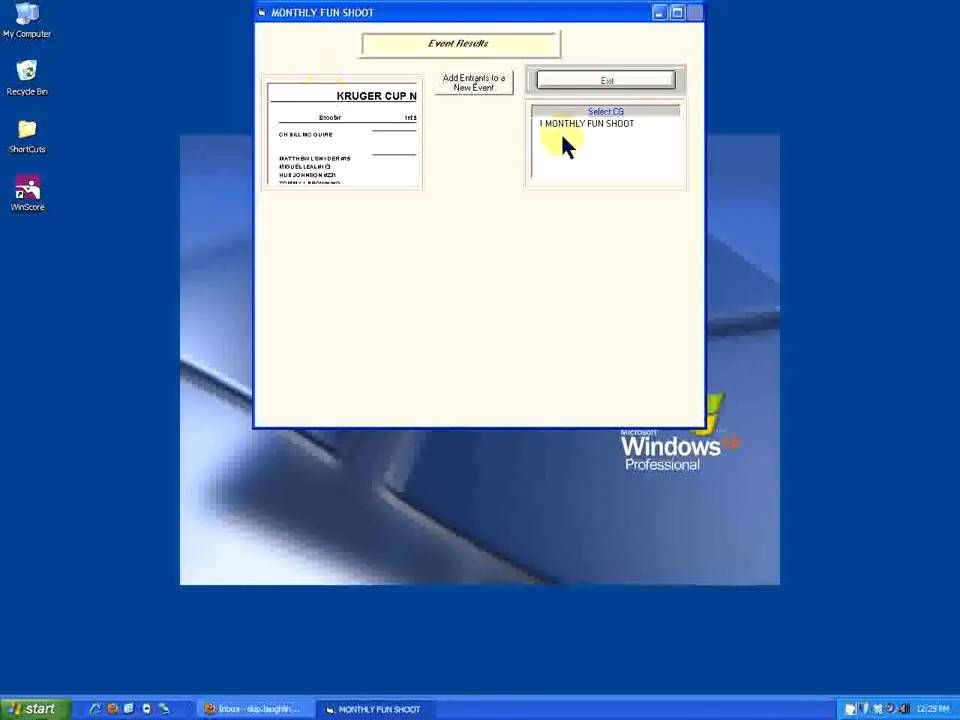
left_click(616, 127)
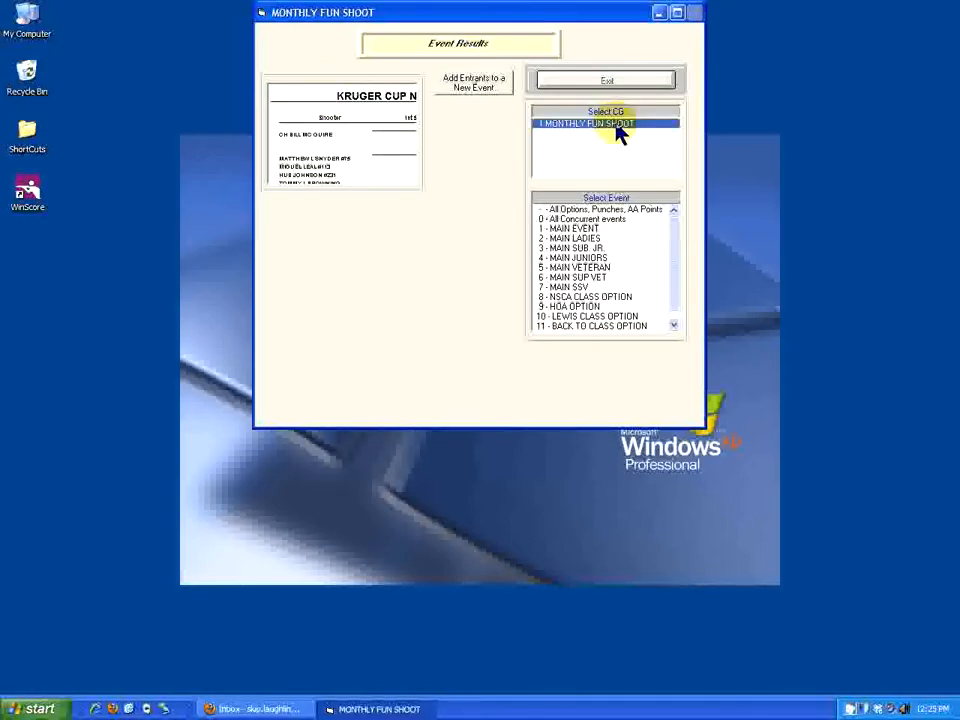
left_click(581, 230)
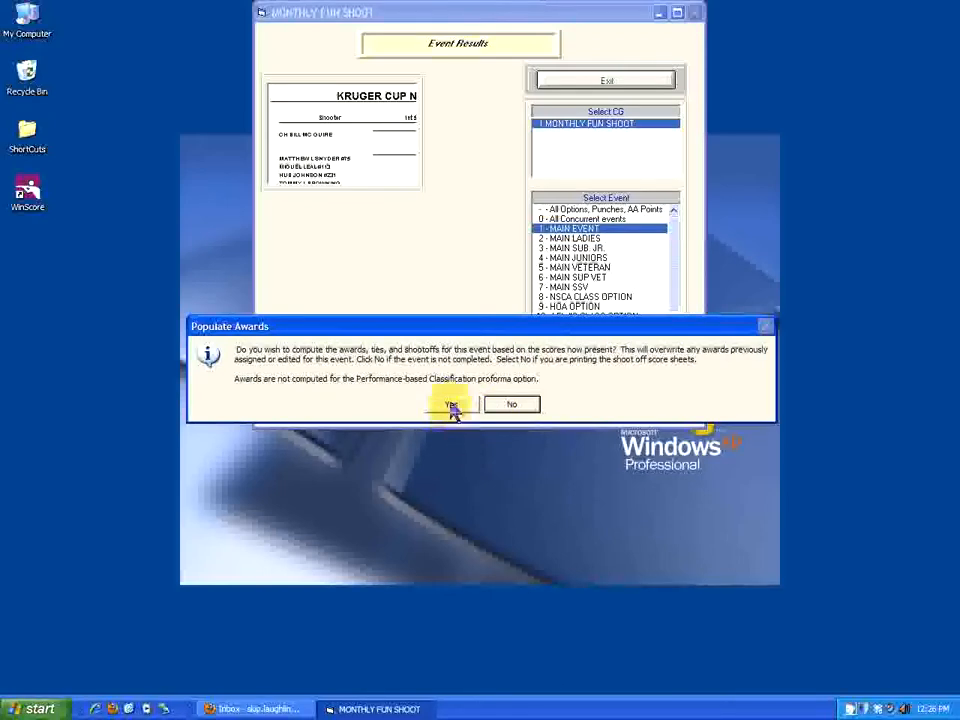
left_click(451, 405)
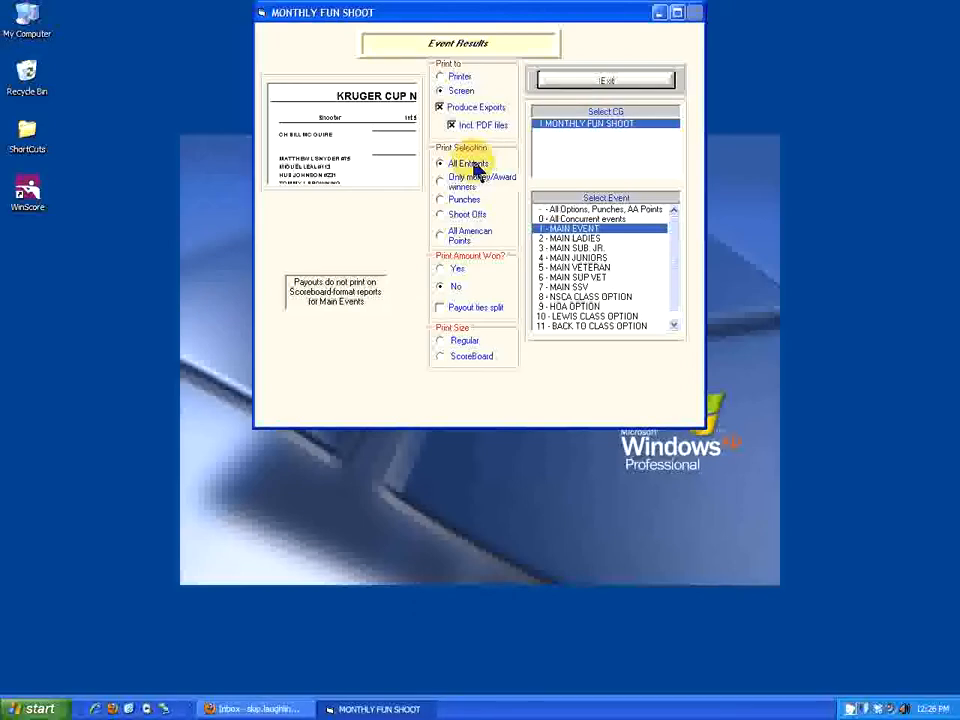
- Preview the regular-size report with automatic tiebreakers, omitting tie break stations, keeping previously established awards and skipping the winners' mailing labels
left_click(459, 342)
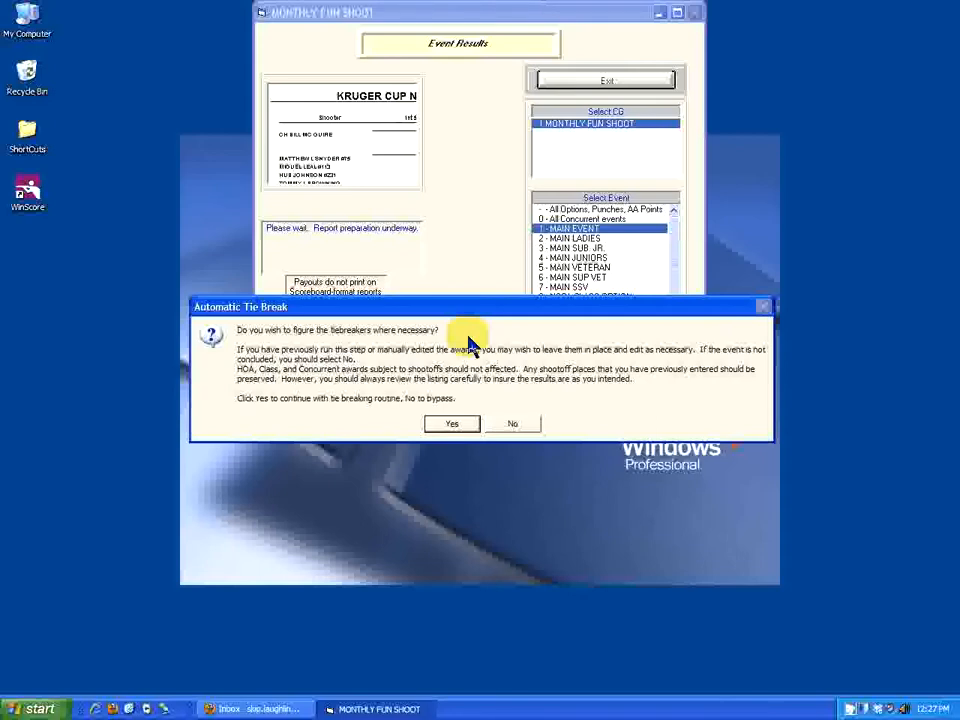
key("Return")
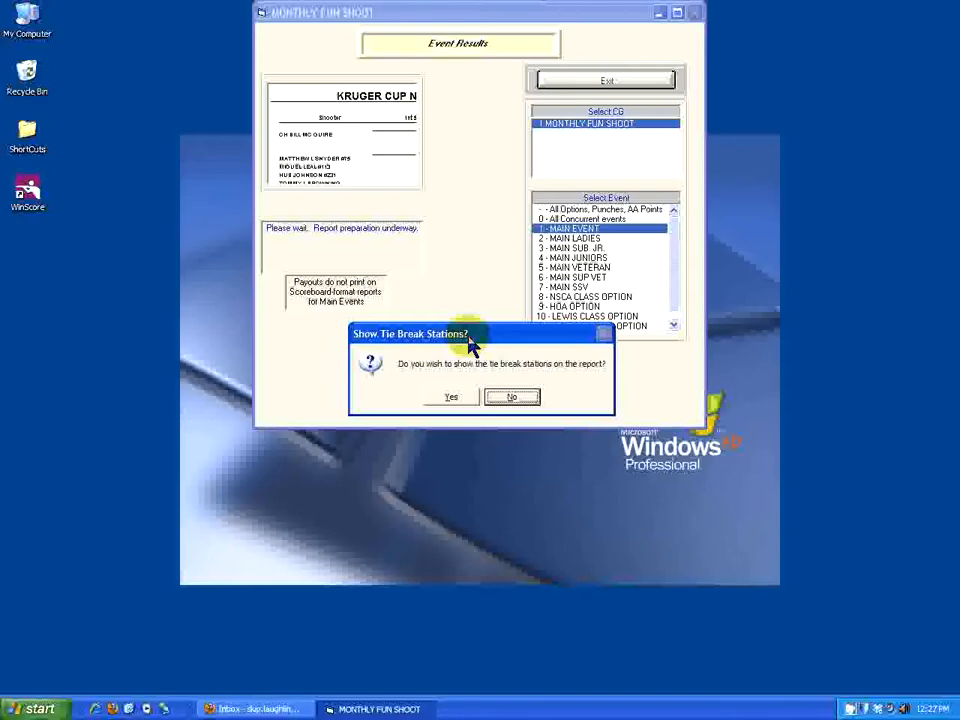
key("Return")
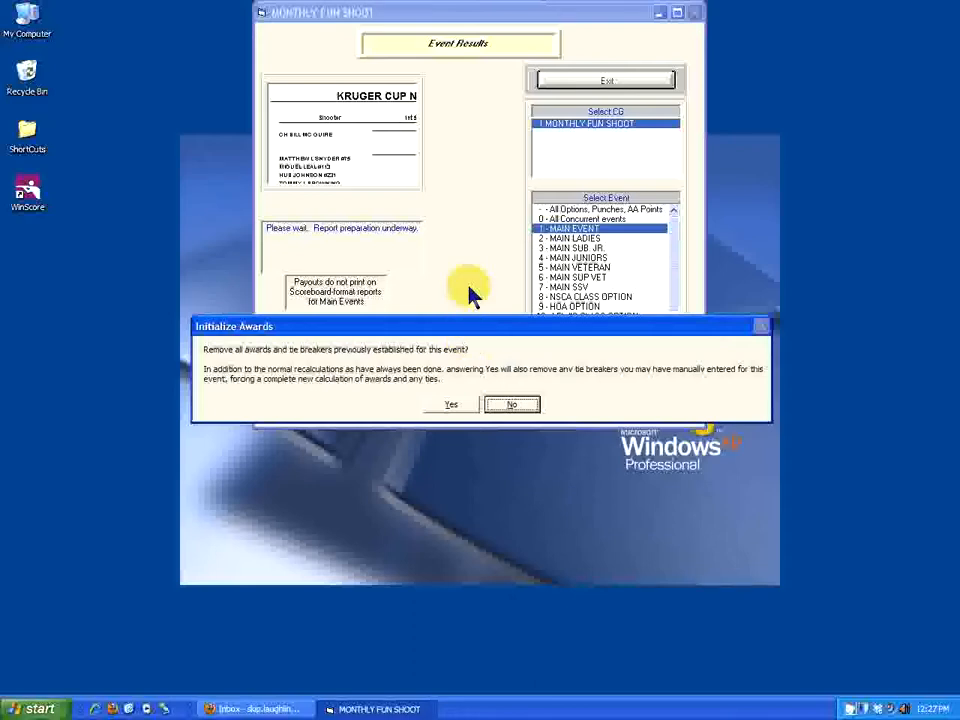
left_click(511, 406)
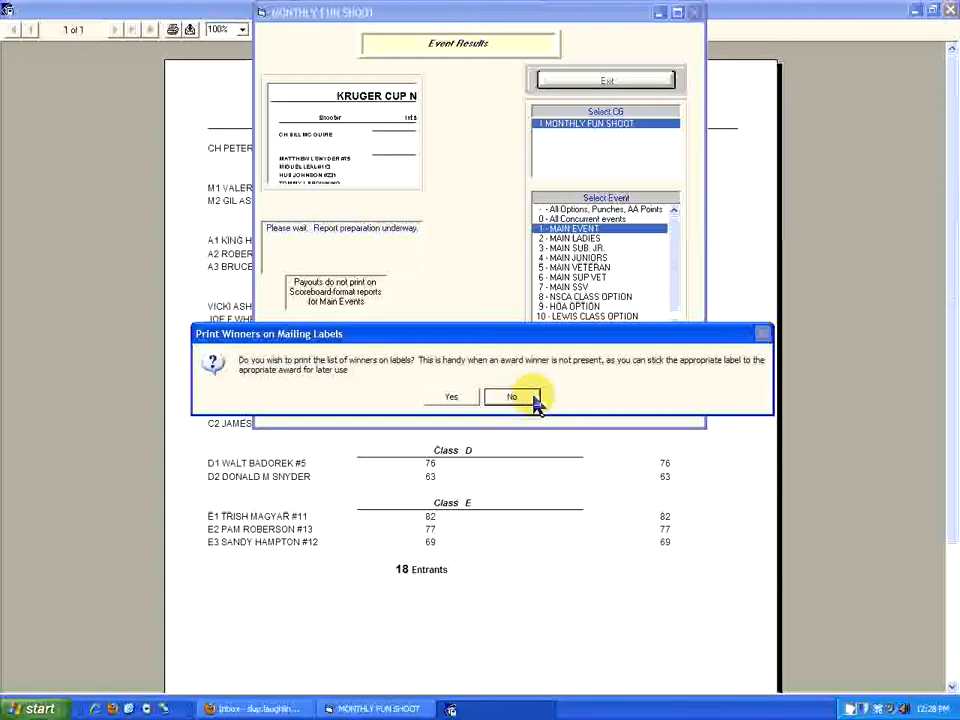
left_click(515, 398)
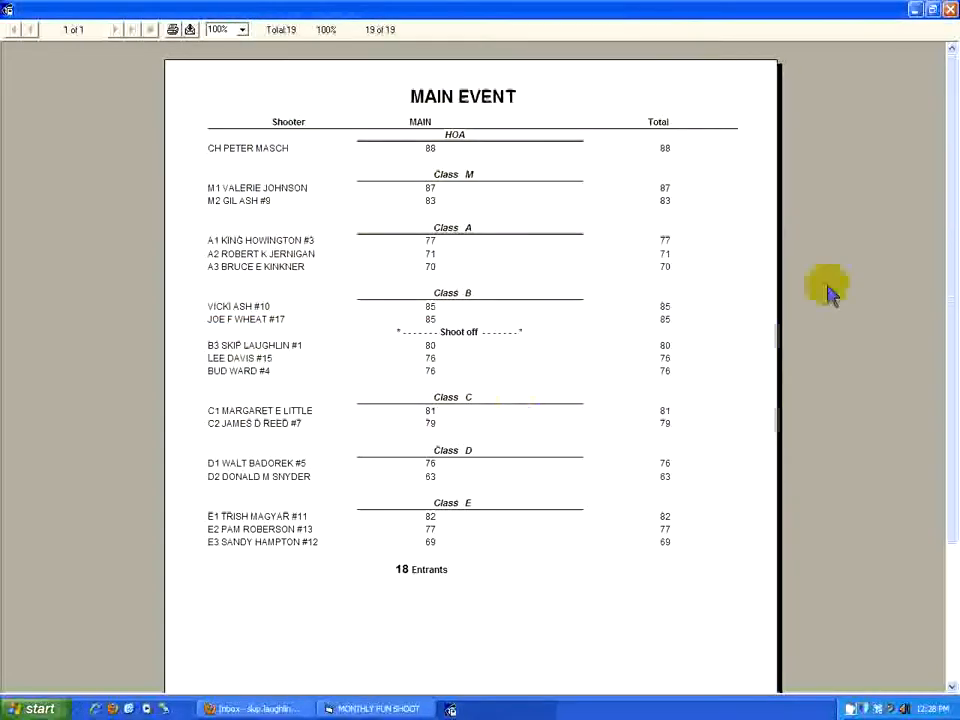
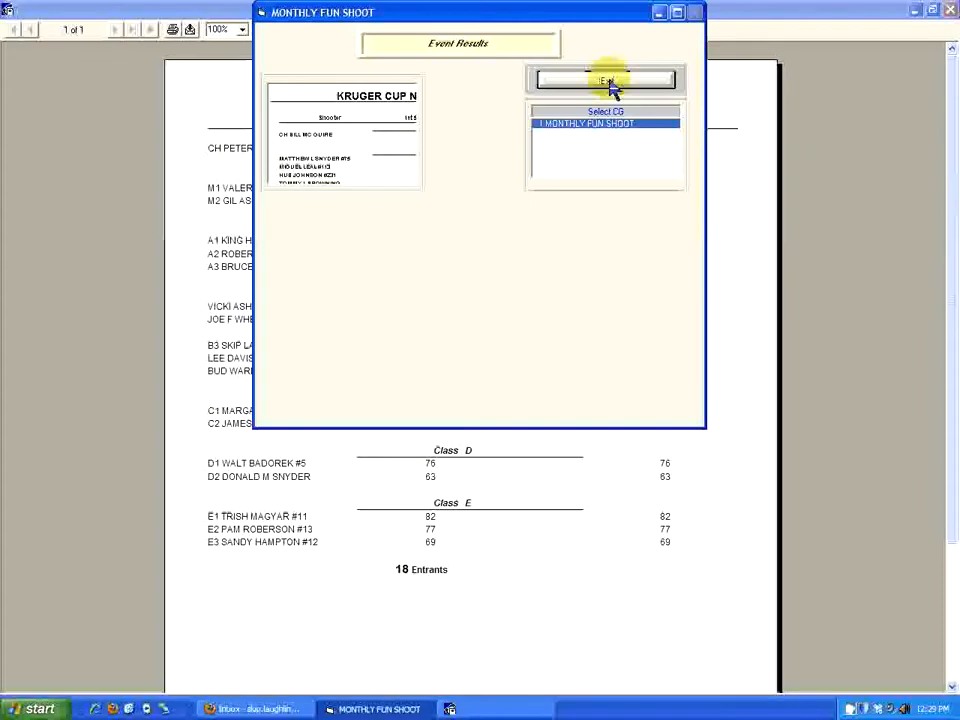
- Close the MAIN EVENT report preview and leave event results and the print menu for the Tournament Scoring main menu
left_click(950, 12)
left_click(668, 80)
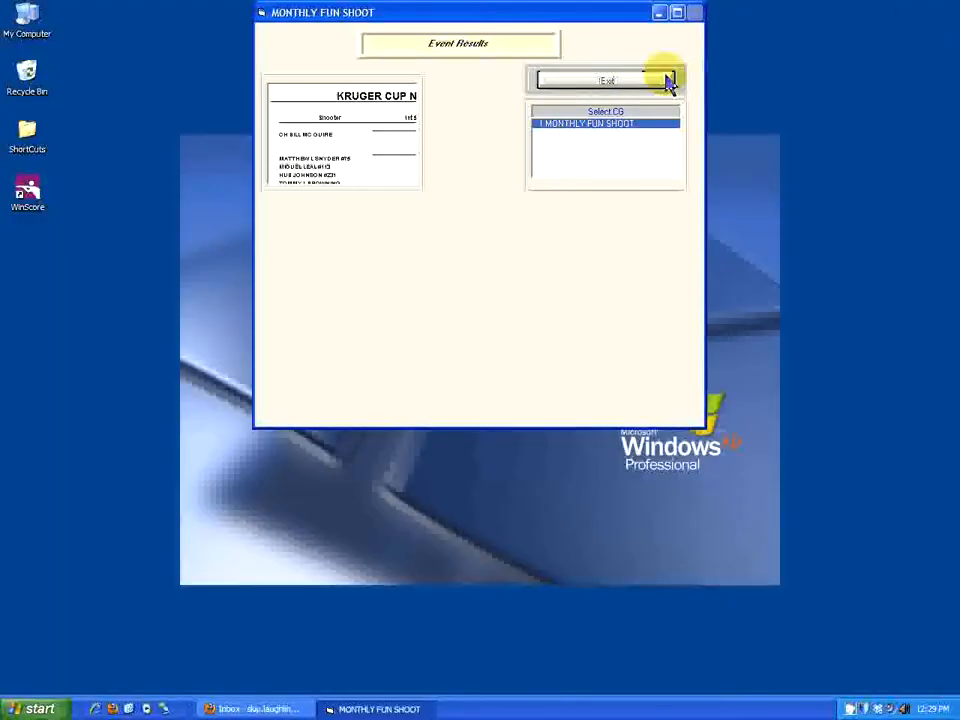
left_click(618, 290)
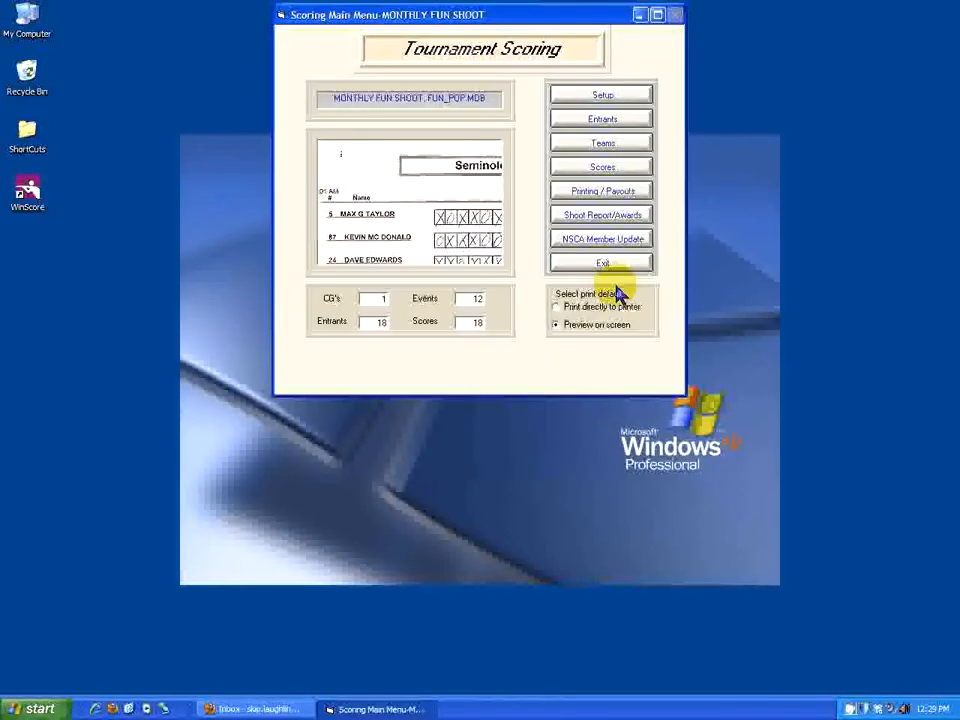
- In the scores section, find shooter #10 by last name and open that shooter's existing MAIN score for editing
left_click(609, 171)
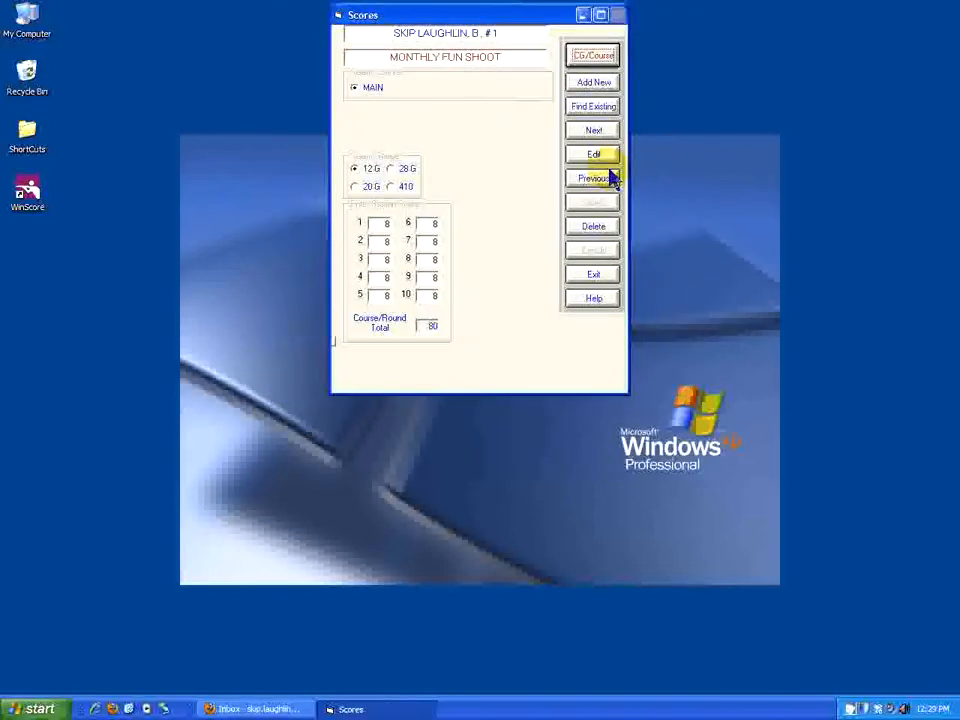
left_click(588, 108)
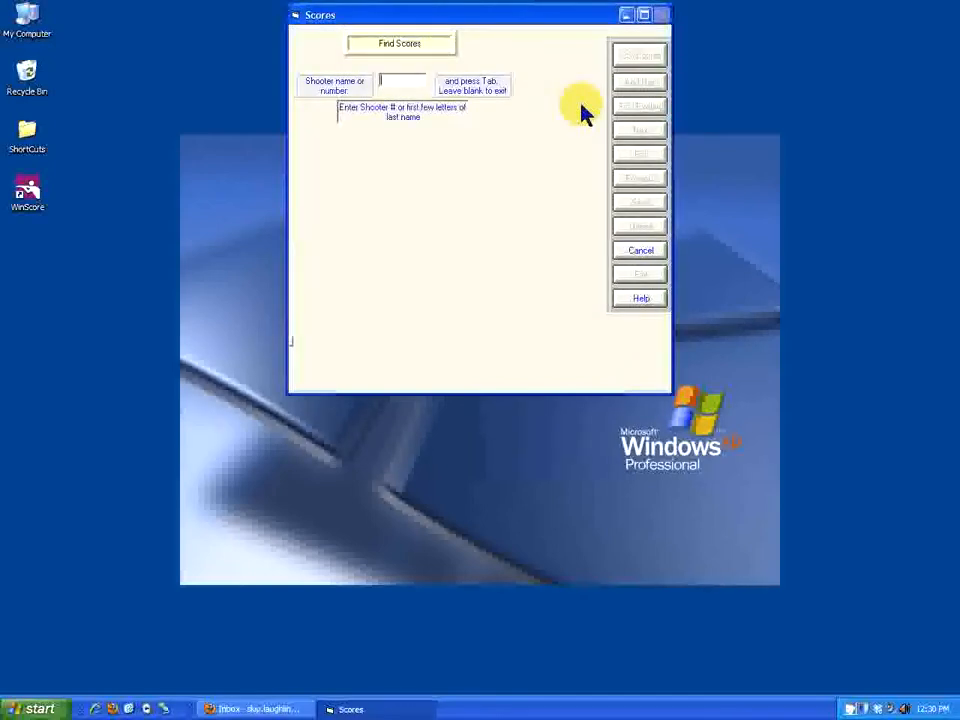
type("ash")
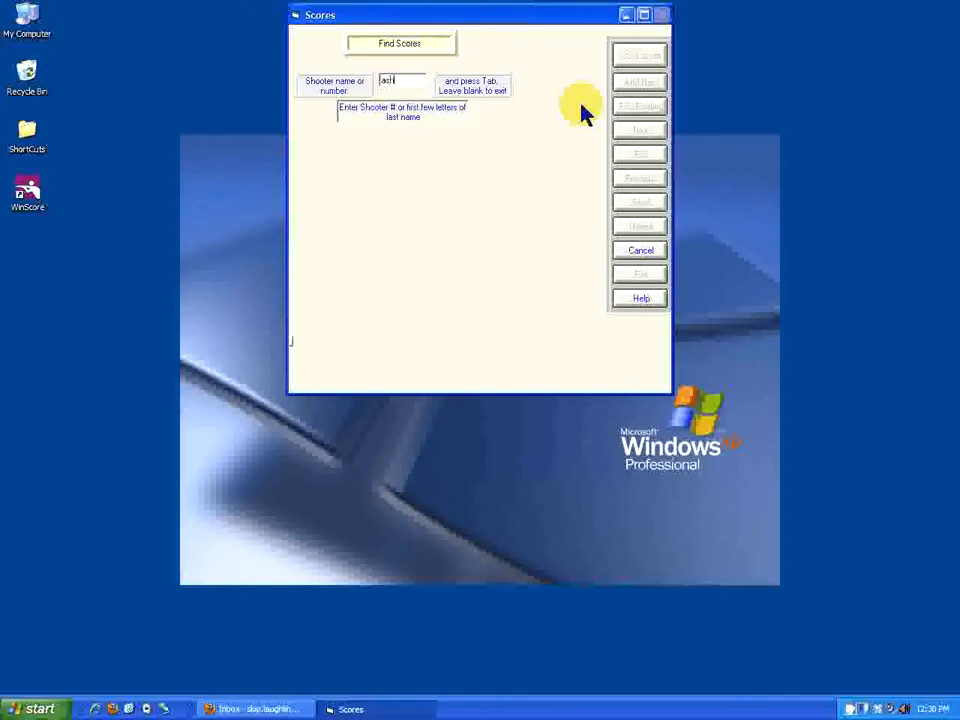
key("Tab")
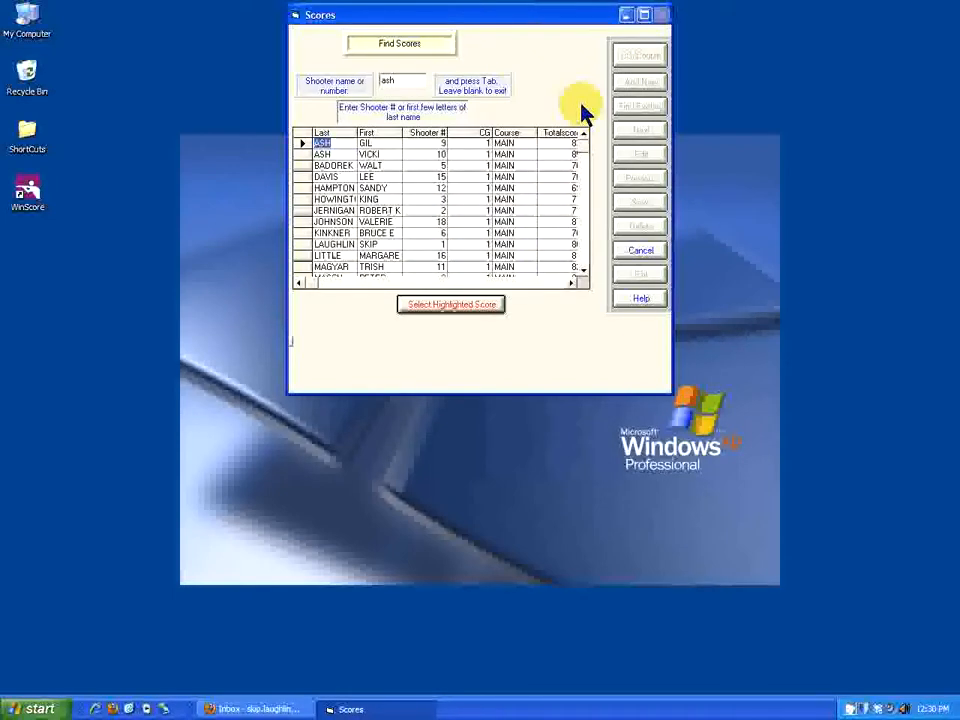
left_click(322, 154)
left_click(425, 305)
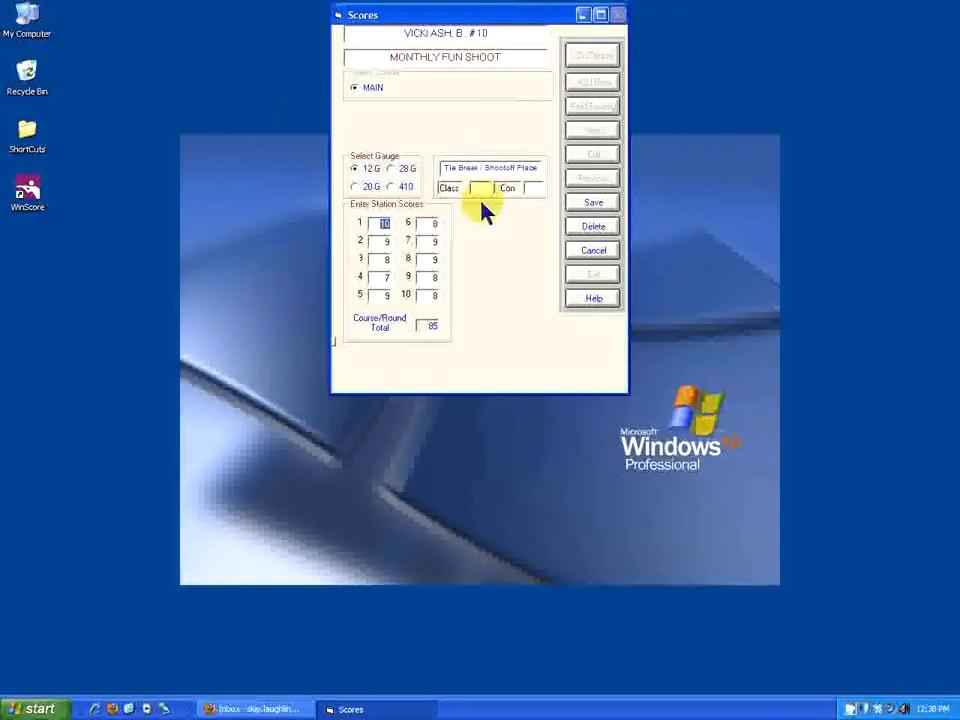
- Set shooter #10's Class tie break/shootoff place to 1 and save the score record
mouse_move(473, 163)
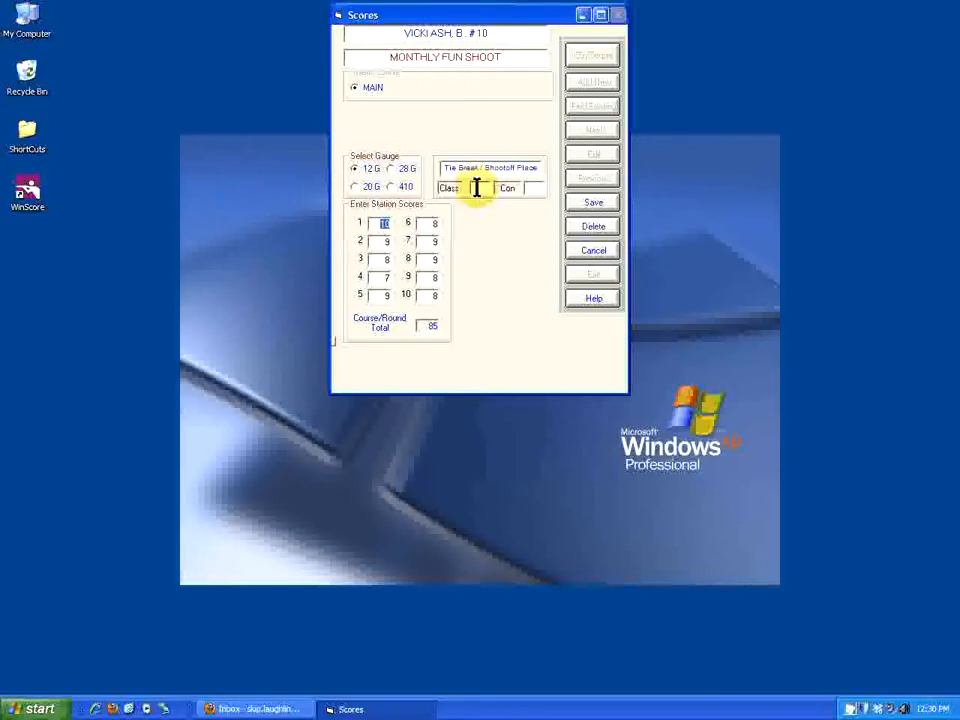
left_click(477, 188)
type("1")
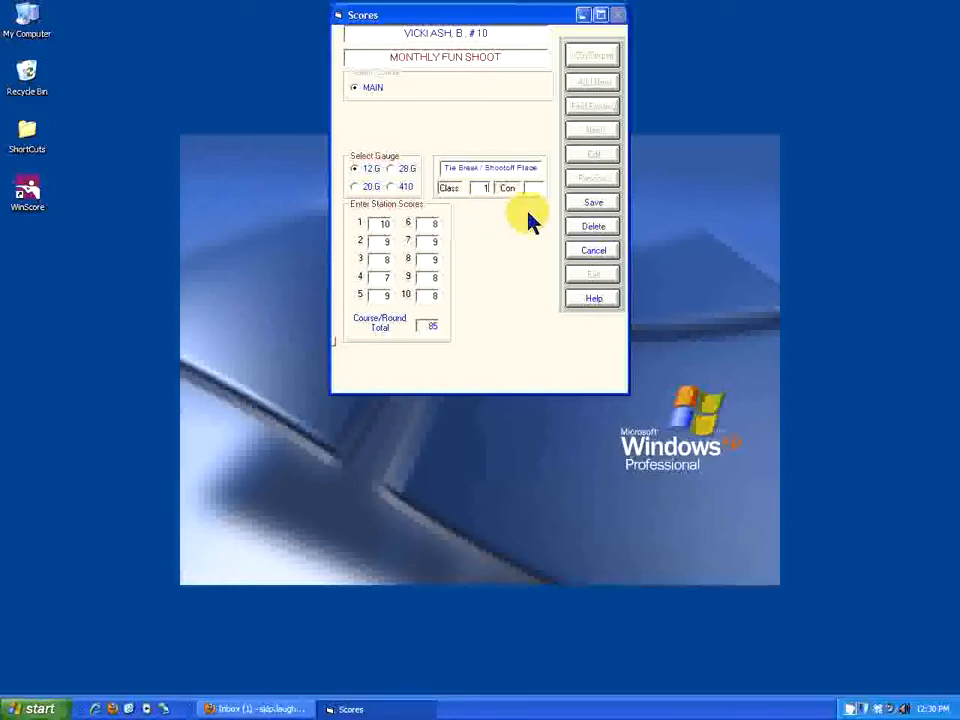
left_click(605, 204)
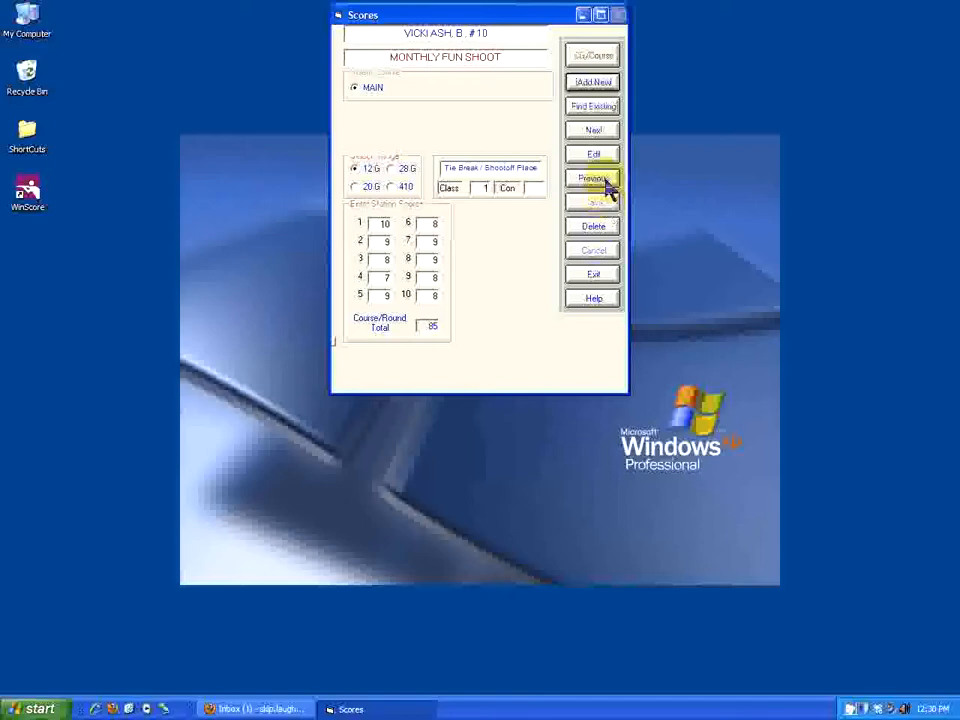
- Find shooter #17 by last name and open that shooter's existing MAIN score for editing
left_click(594, 106)
type("wha")
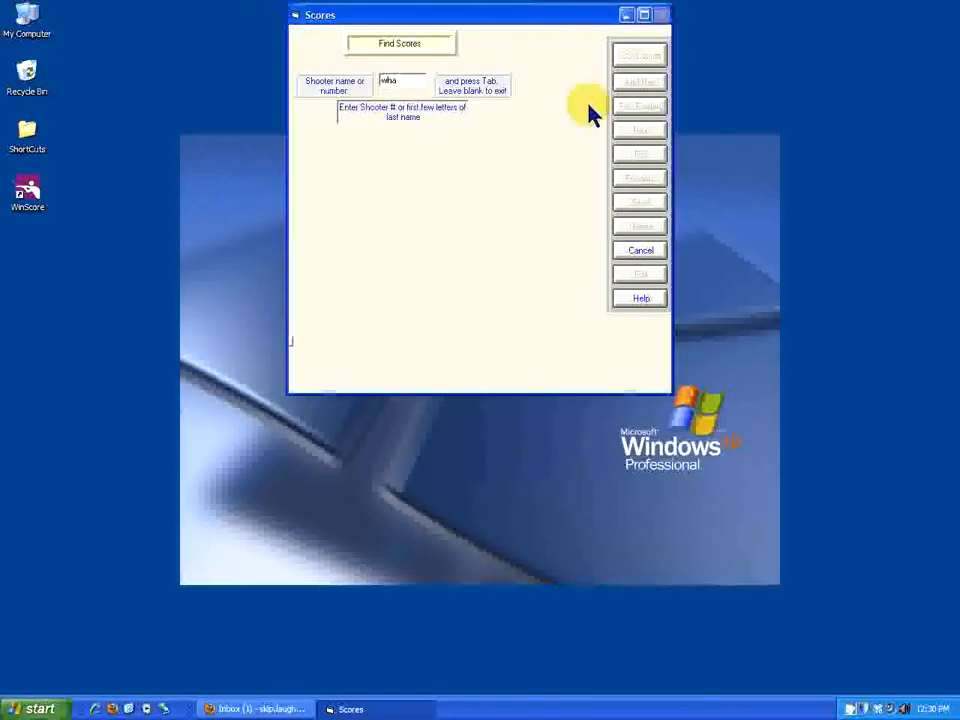
type("eat")
key("Tab")
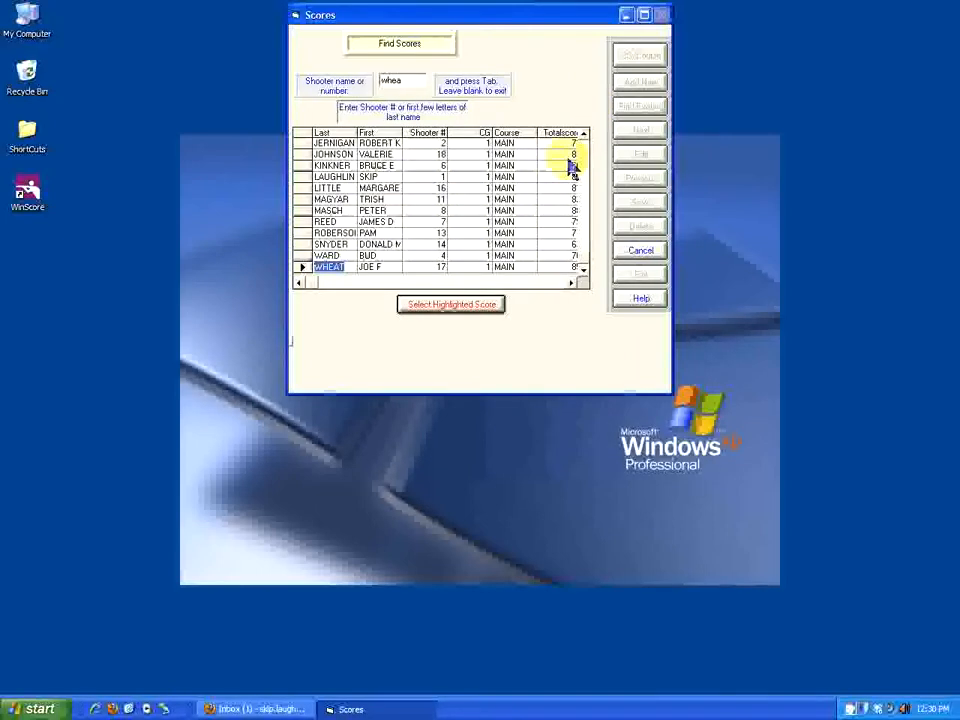
left_click(448, 304)
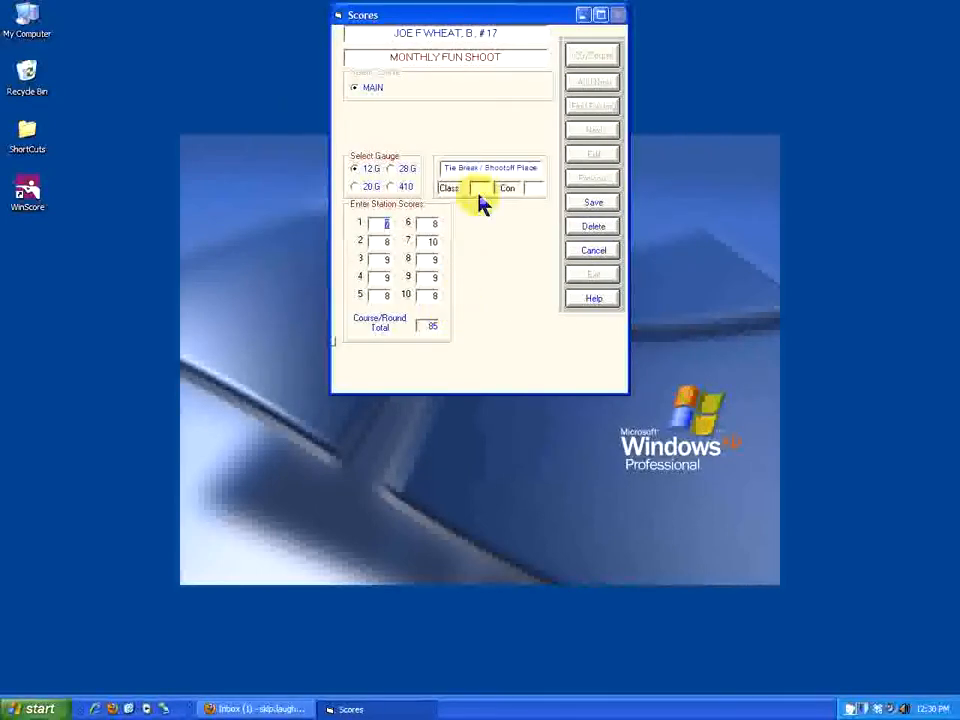
- Set shooter #17's Class shootoff place to 2, save the record, and exit score entry without verifying scores to shooter events
left_click(478, 187)
type("2")
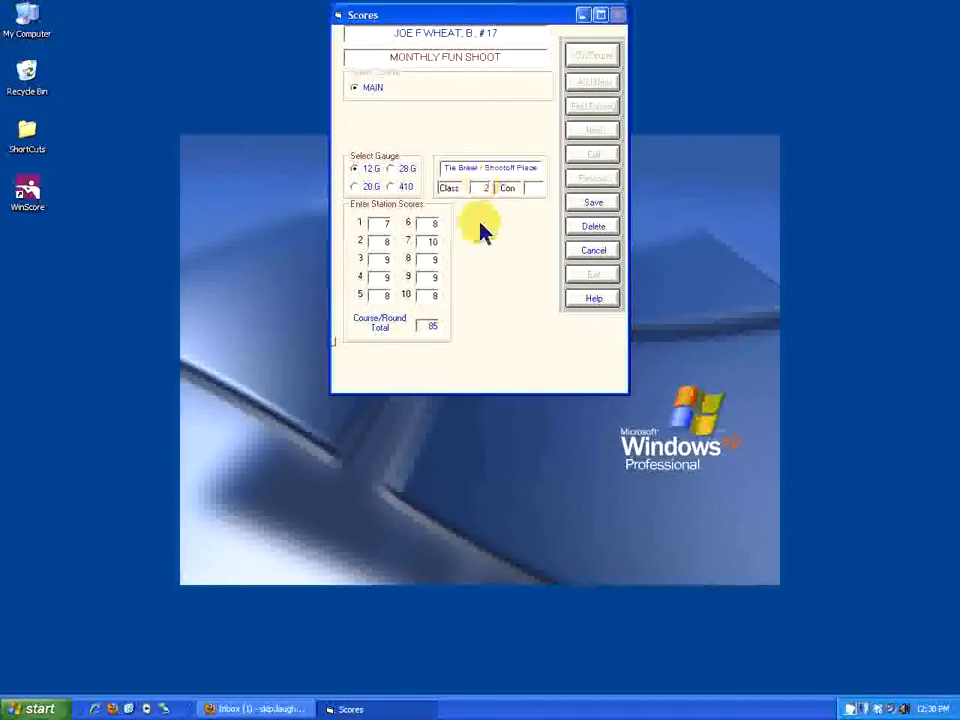
left_click(596, 204)
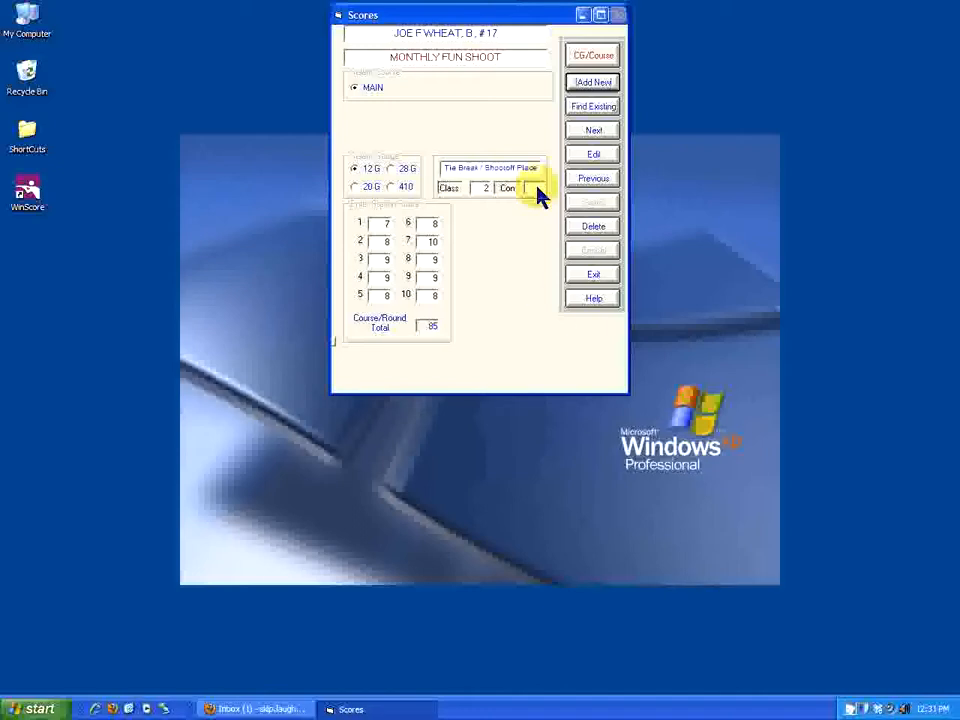
left_click(603, 278)
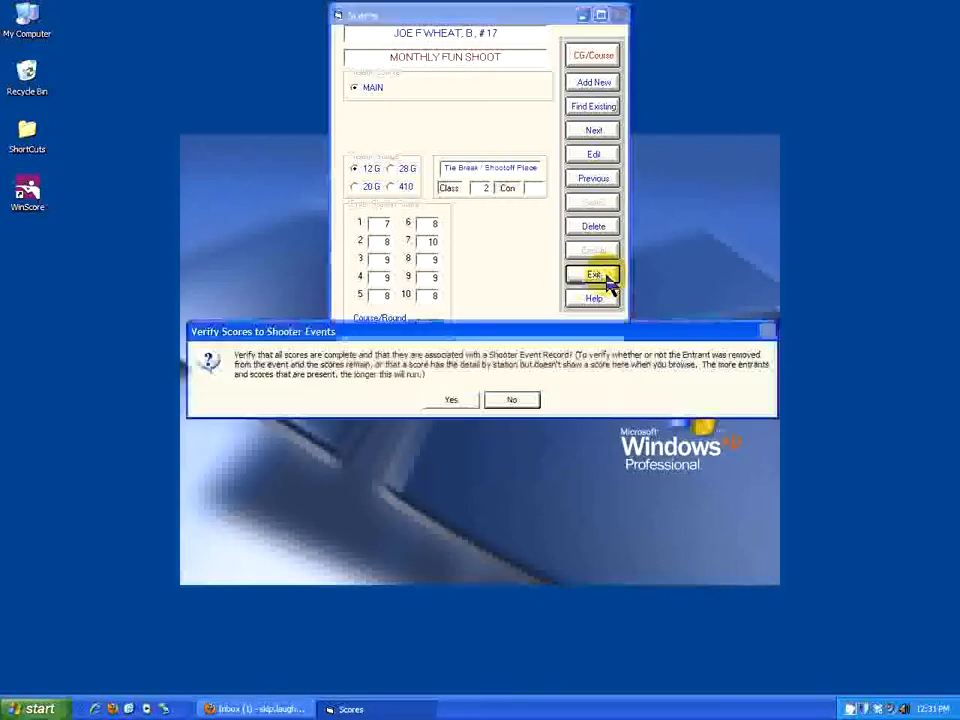
left_click(512, 400)
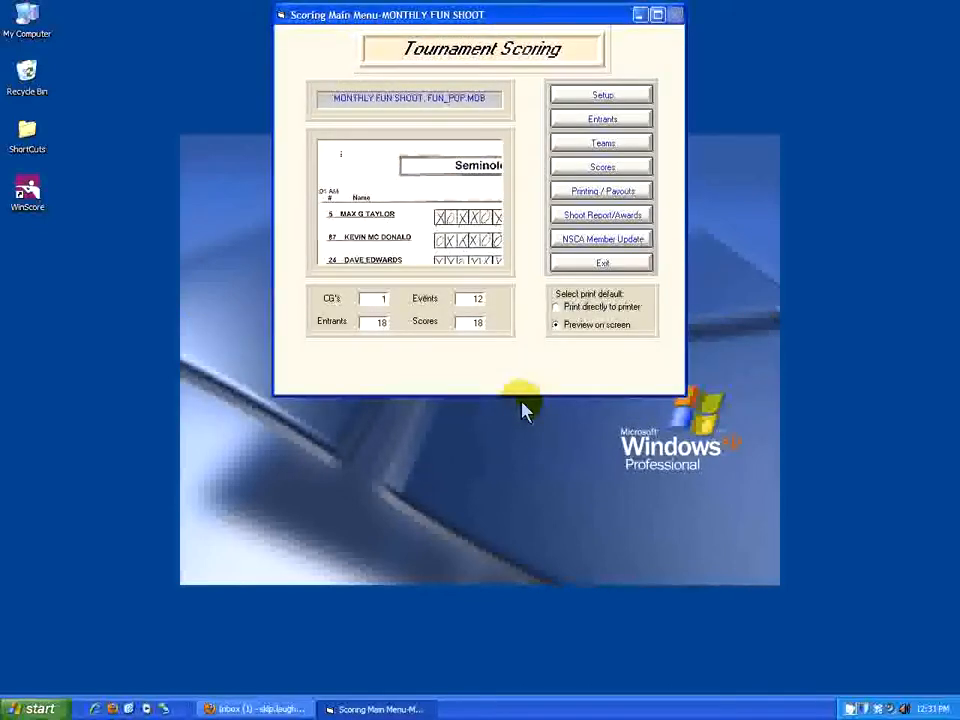
- Start the event results for MONTHLY FUN SHOOT's MAIN EVENT and compute its awards, ties and shootoffs from the present scores
left_click(615, 192)
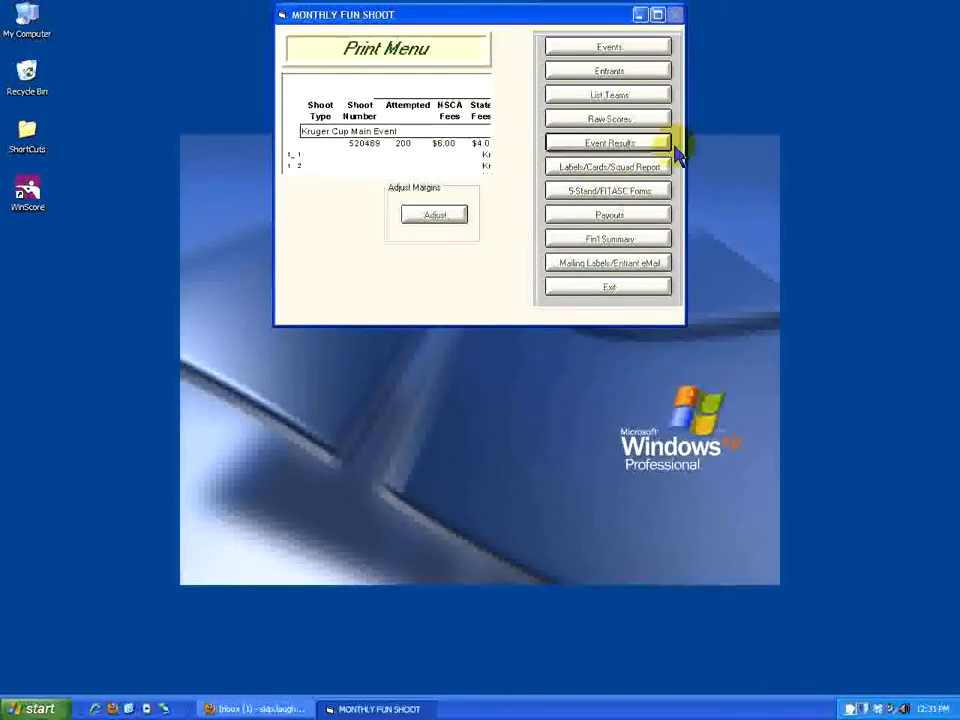
left_click(625, 146)
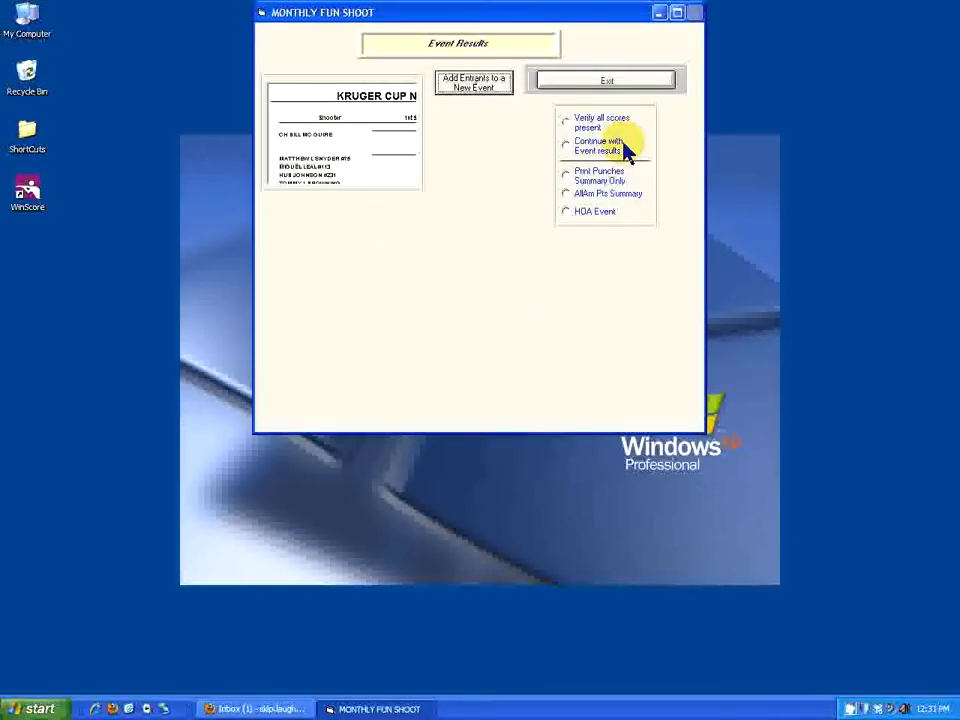
left_click(566, 147)
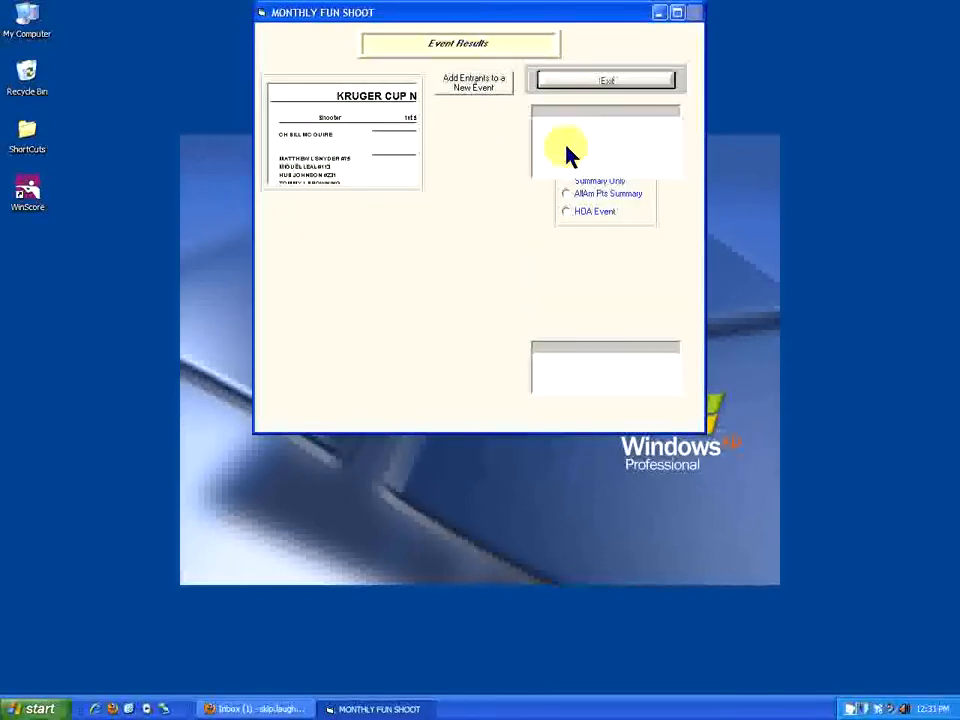
left_click(569, 128)
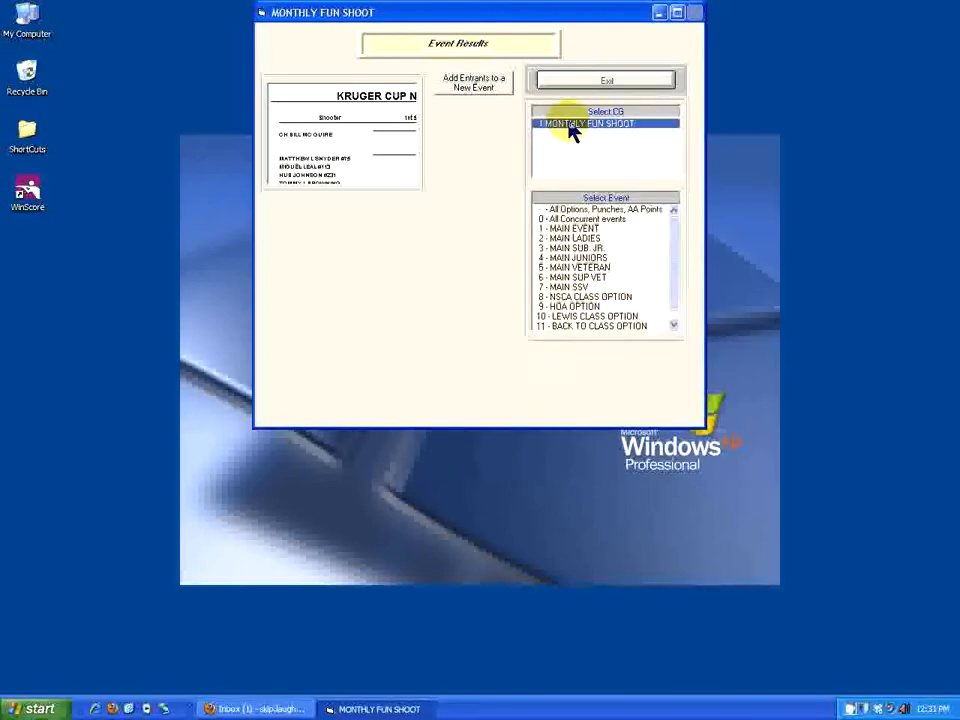
left_click(578, 231)
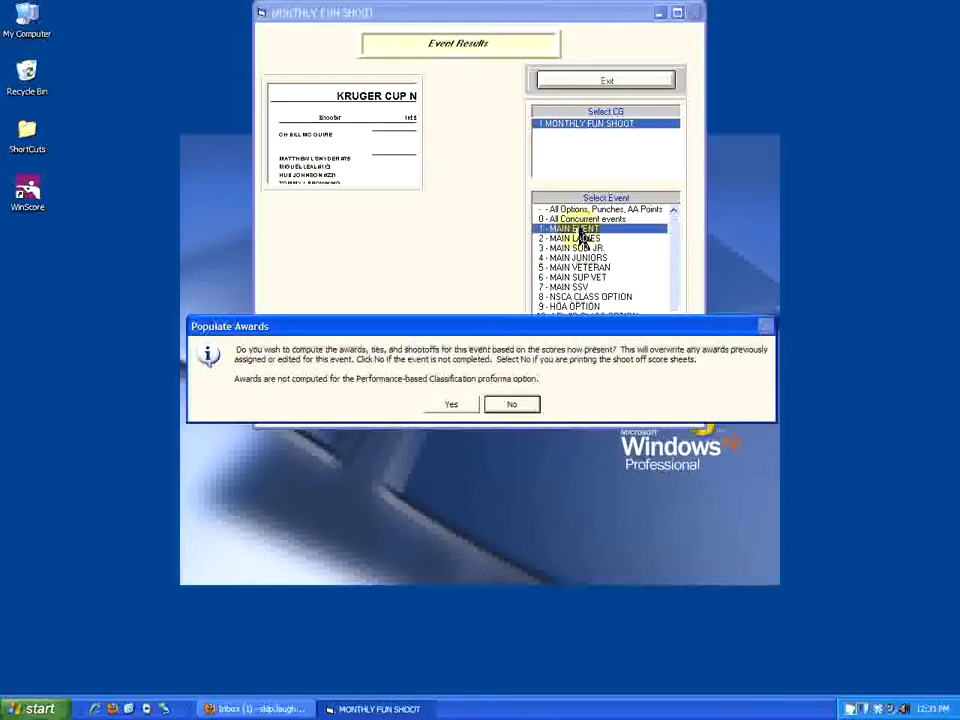
left_click(455, 405)
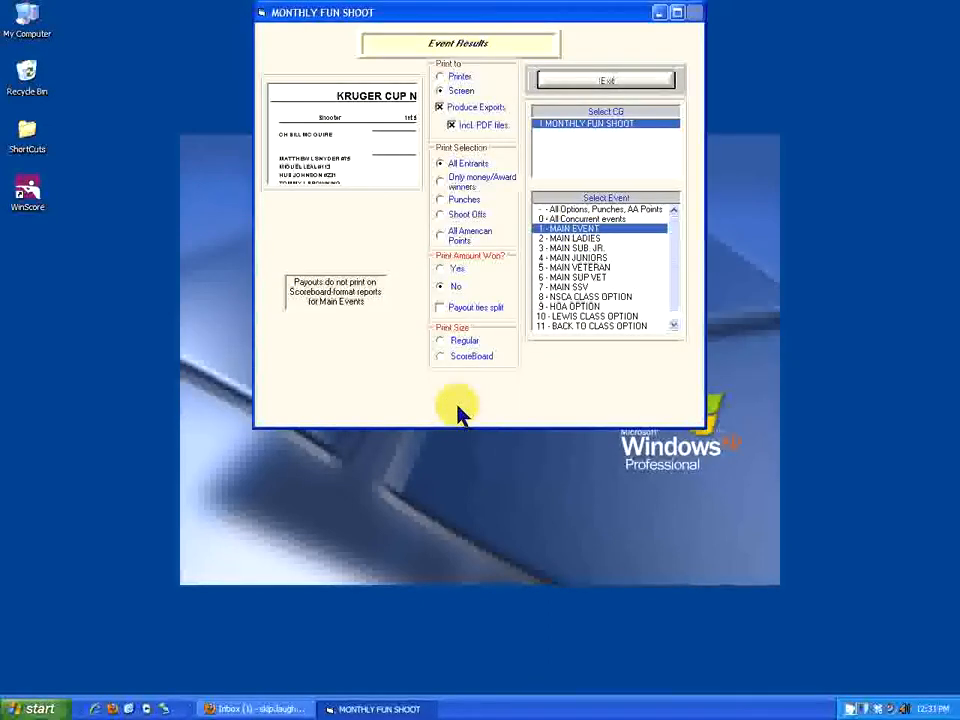
- Preview the regular-size MAIN EVENT results with automatic tie-breaking and no winner labels, and close the report after reviewing the Class B places
left_click(448, 342)
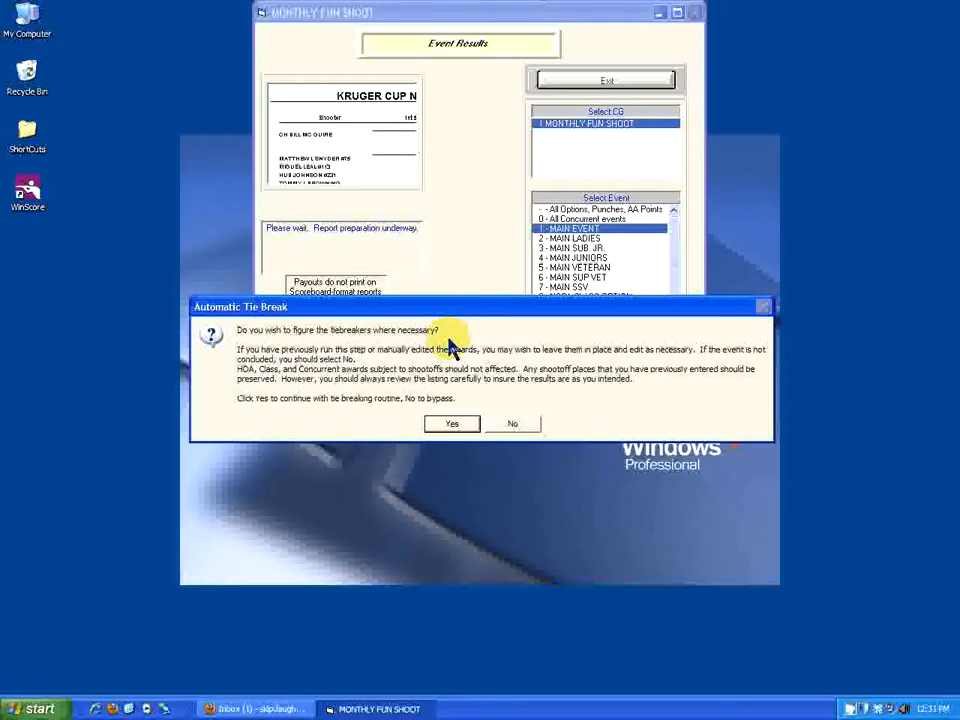
key("Return")
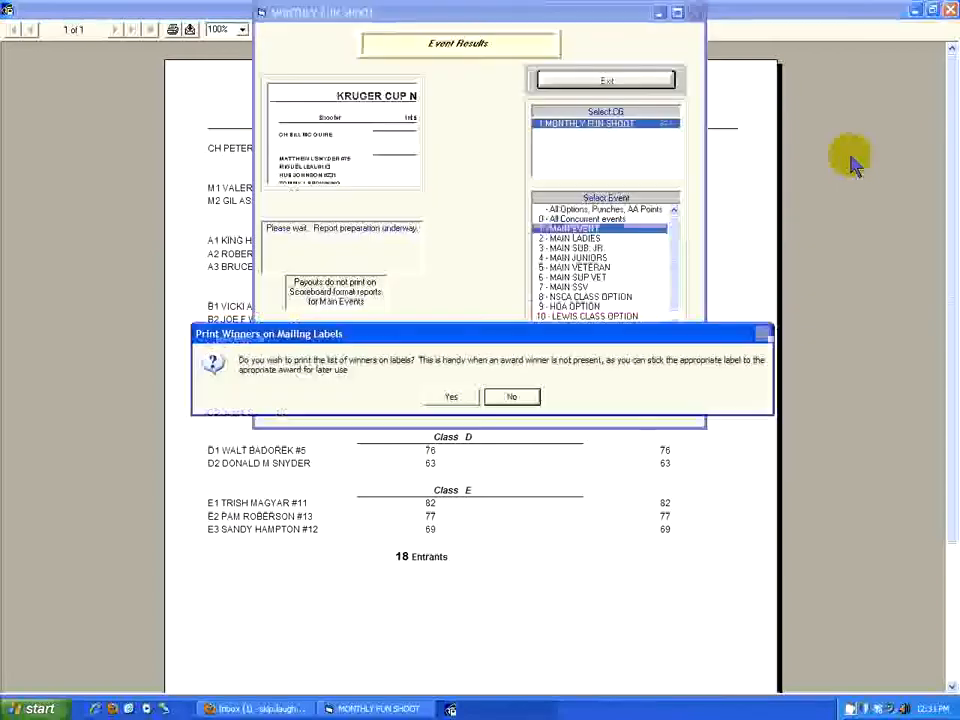
left_click(512, 398)
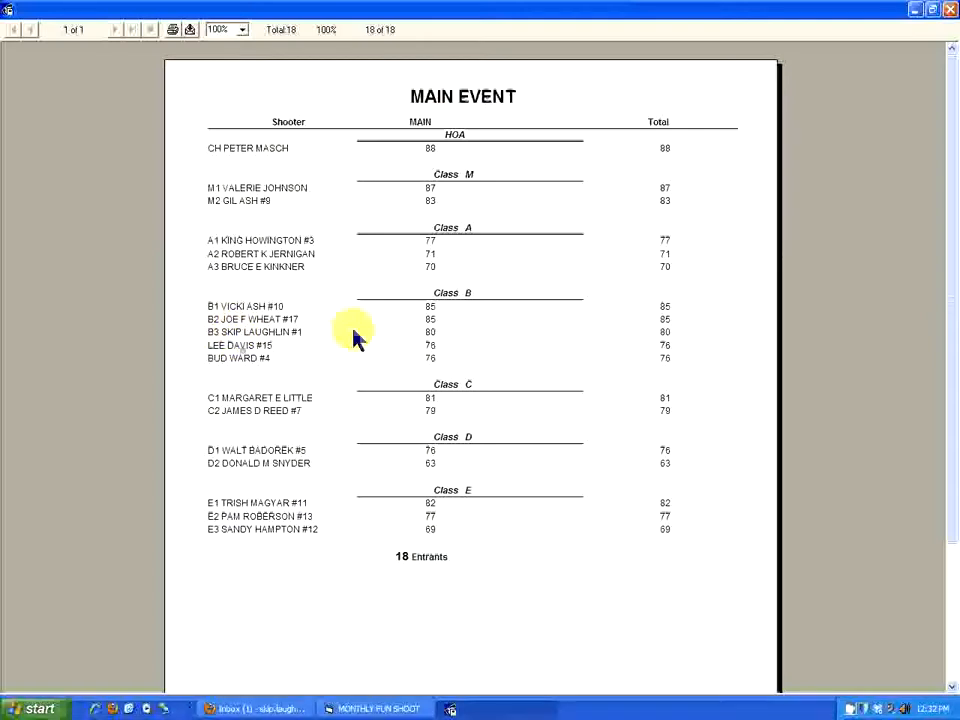
left_click(949, 12)
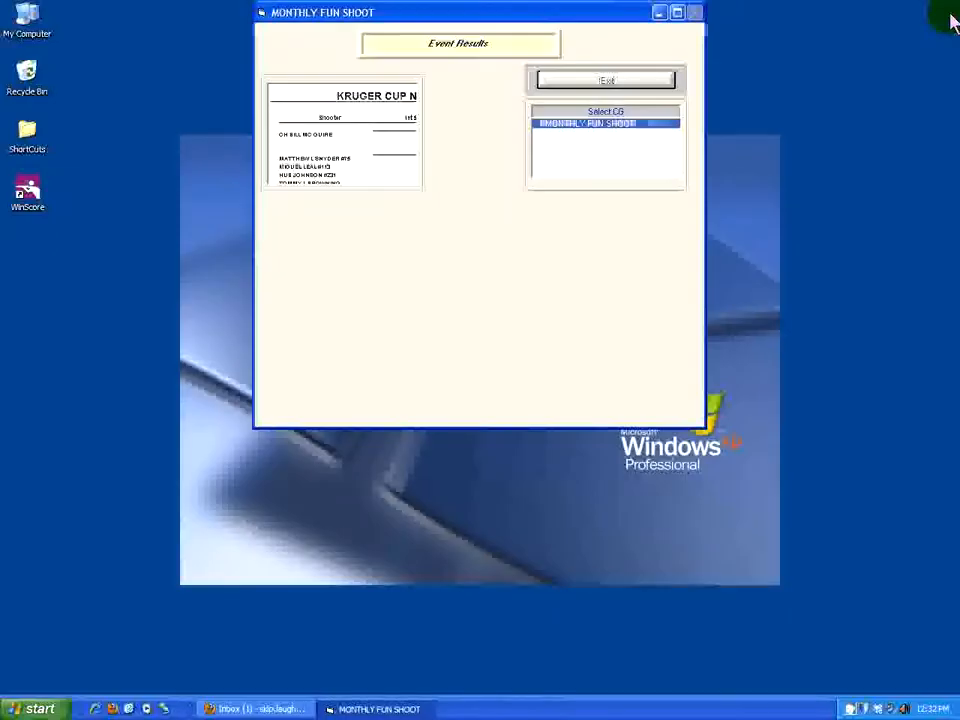
- Rerun the MAIN EVENT results for MONTHLY FUN SHOOT at regular size, recomputing the awards and figuring the tiebreakers
left_click(617, 124)
left_click(593, 230)
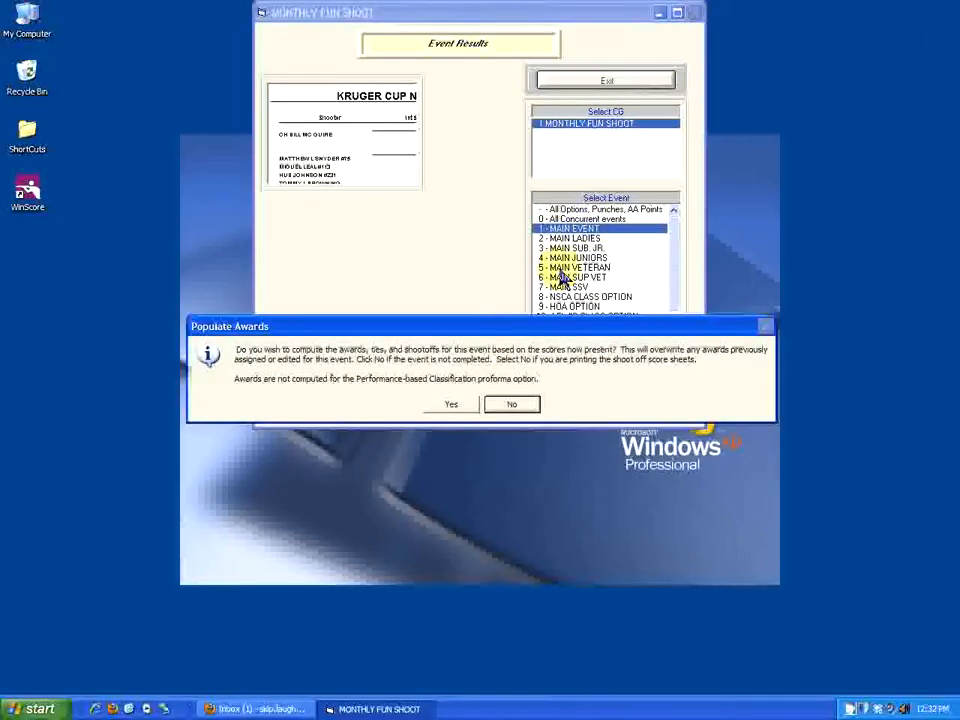
left_click(450, 404)
left_click(460, 341)
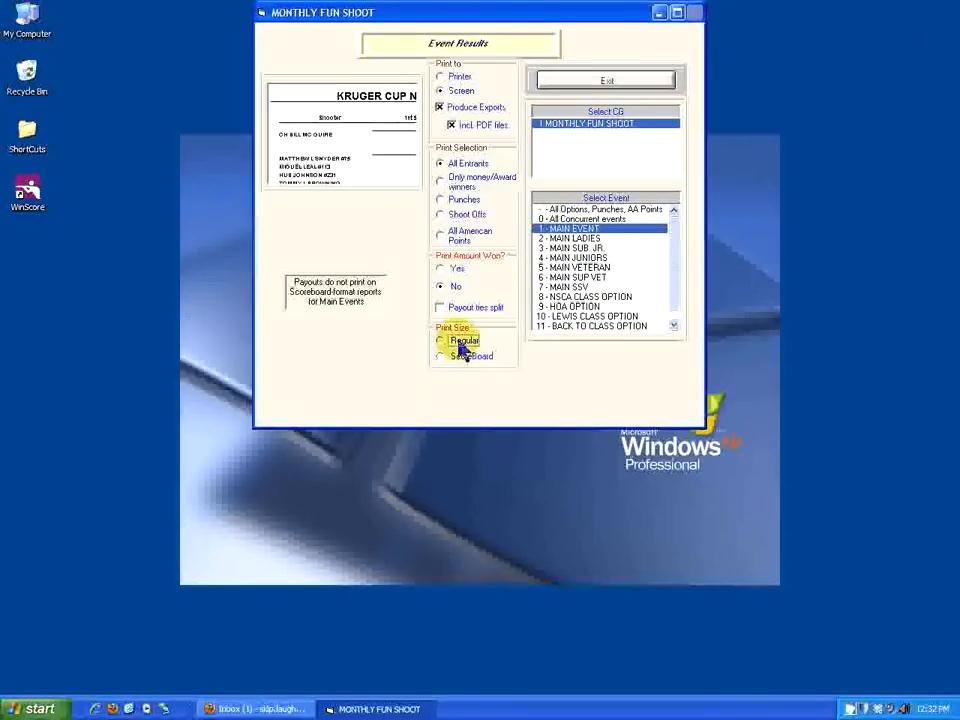
key("Return")
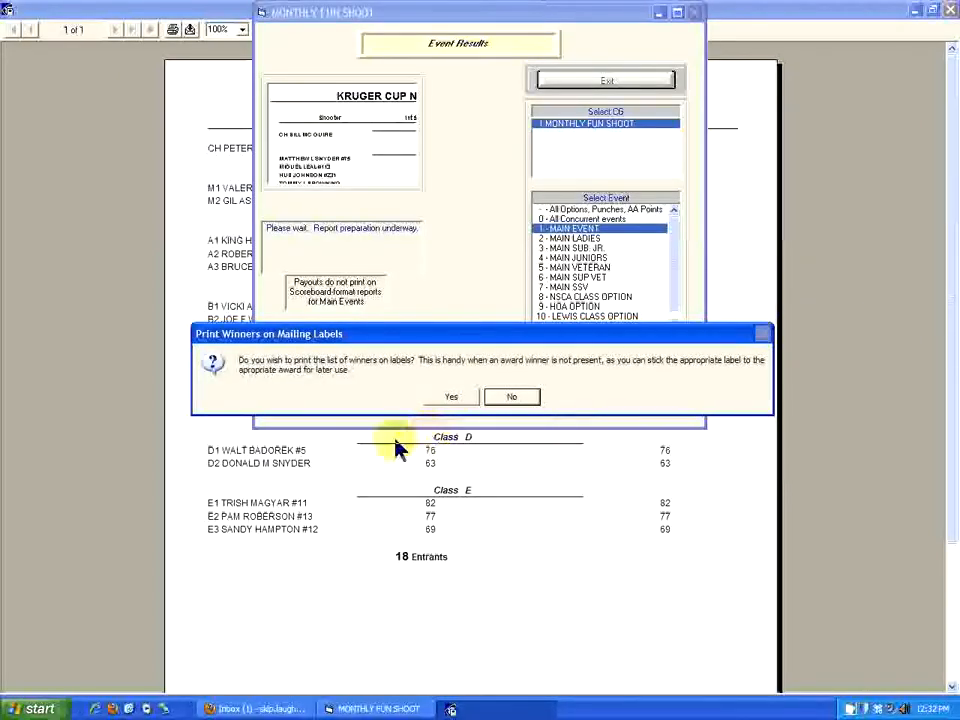
- Produce the MAIN EVENT winners' mailing labels on screen and close the label preview
left_click(449, 398)
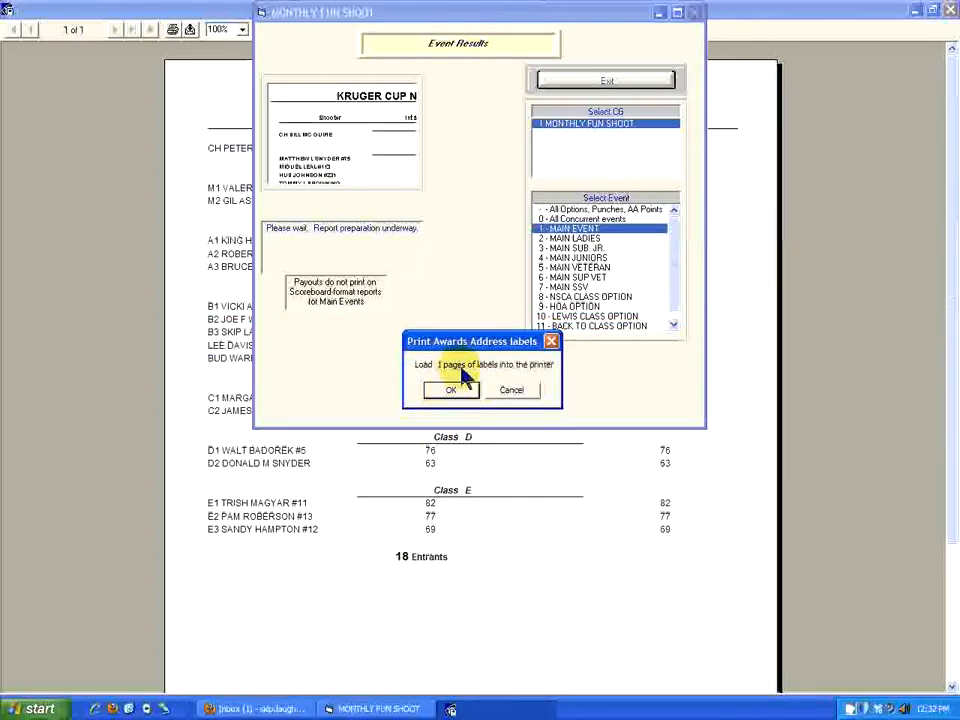
left_click(447, 392)
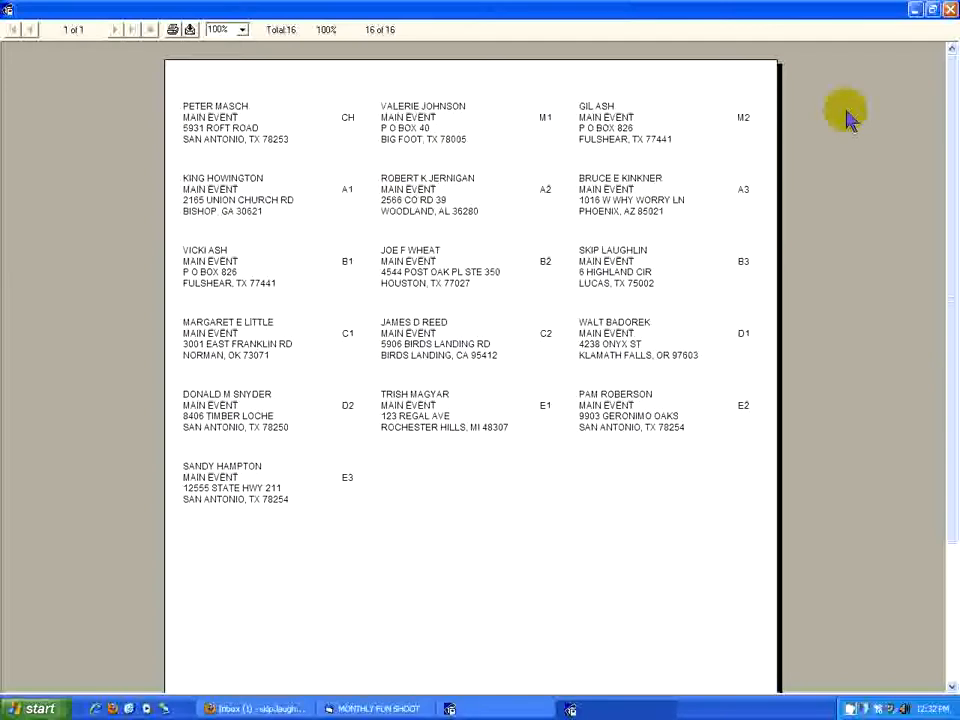
left_click(950, 10)
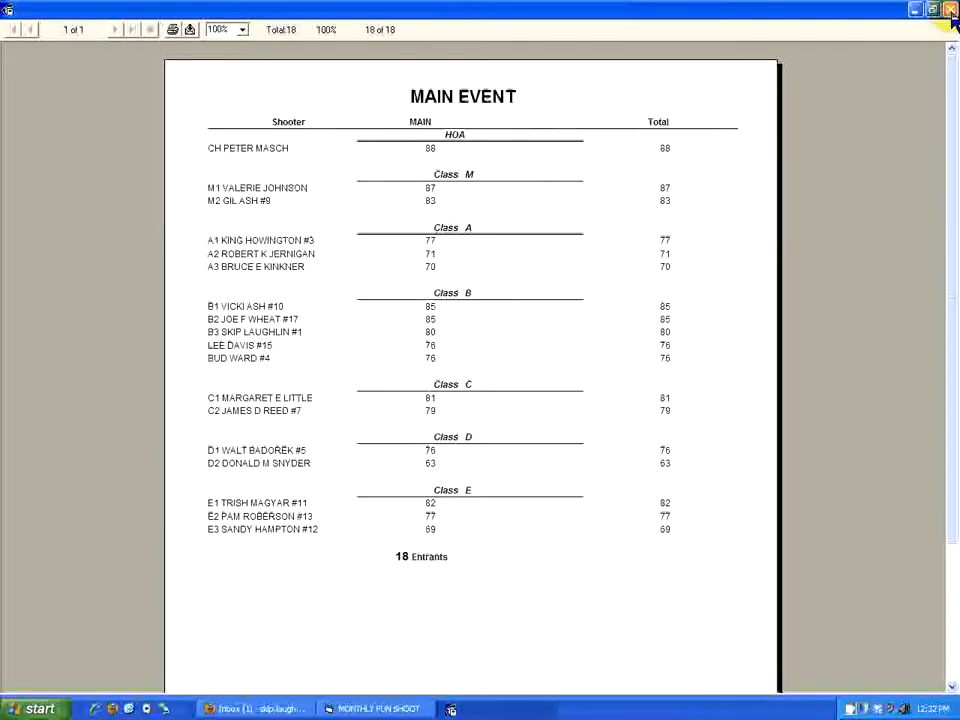